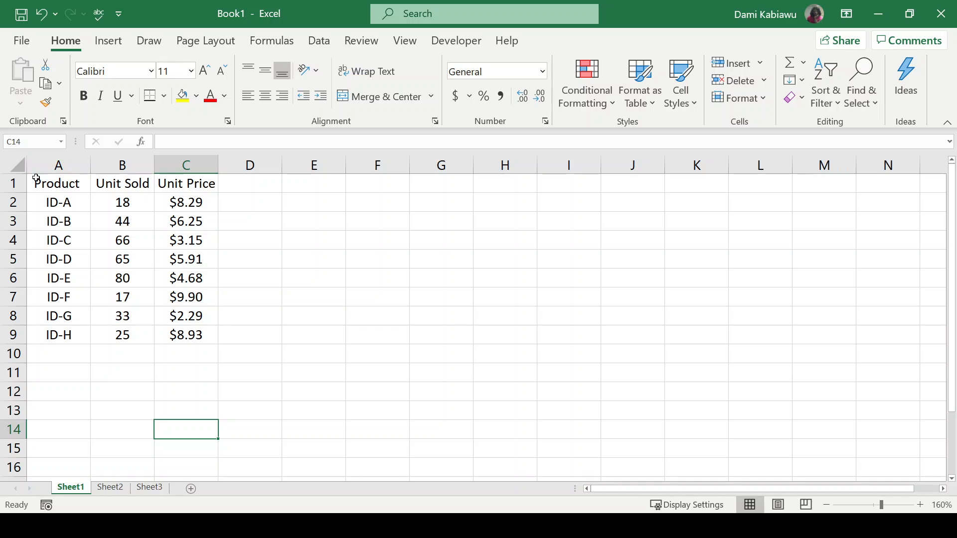
Transpose the product table A1:C9 into F1:N3 with the array formula =TRANSPOSE(A1:C9)
left_click_drag(39, 181, 178, 329)
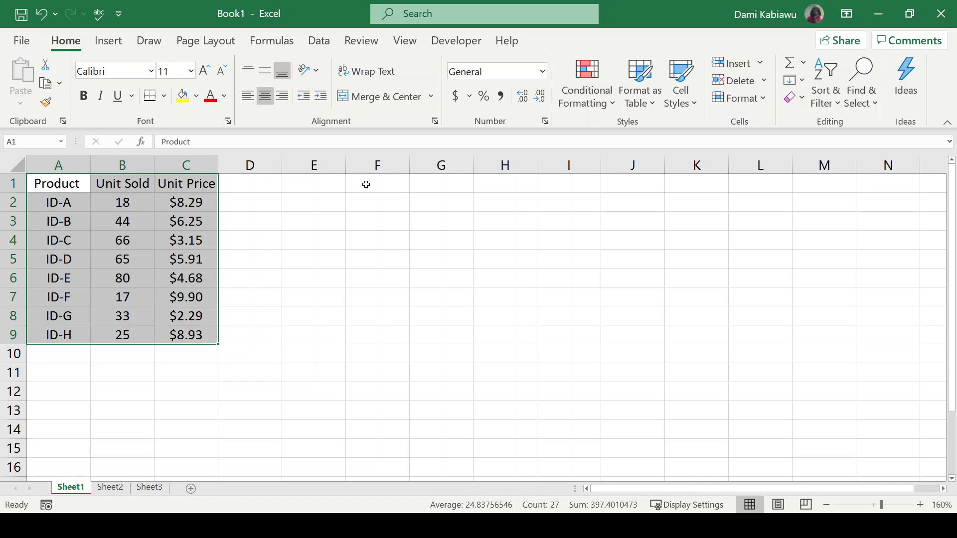
left_click_drag(377, 184, 868, 229)
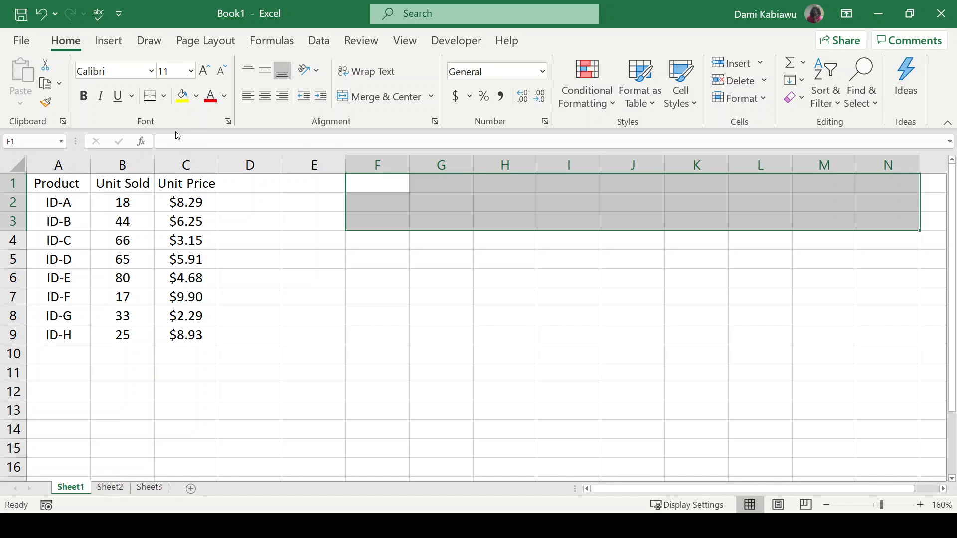
left_click(180, 143)
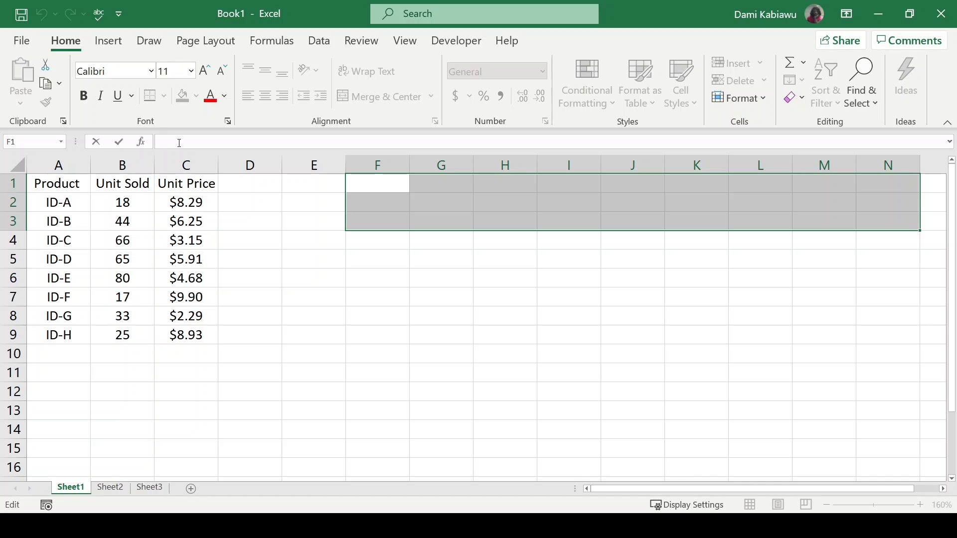
type("=tra")
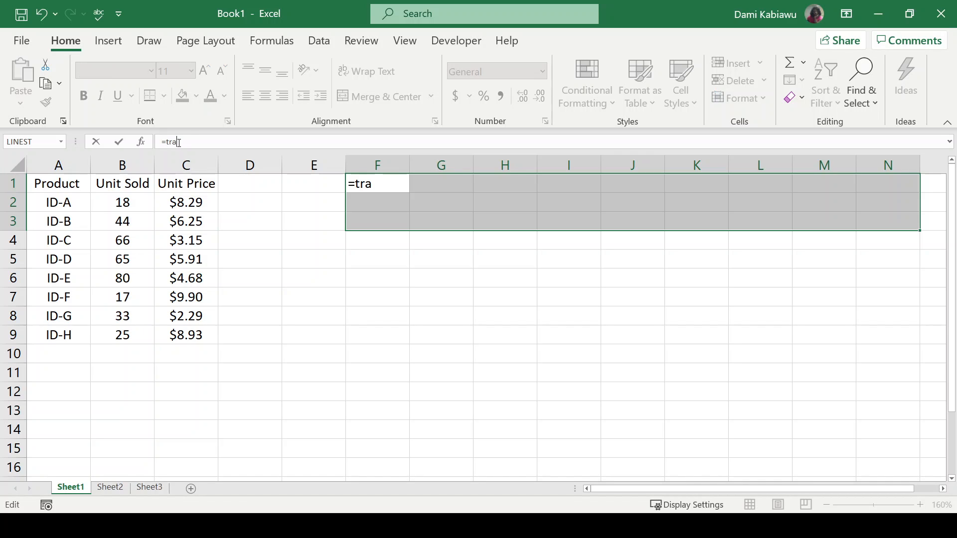
type("nspose(")
left_click_drag(42, 183, 162, 329)
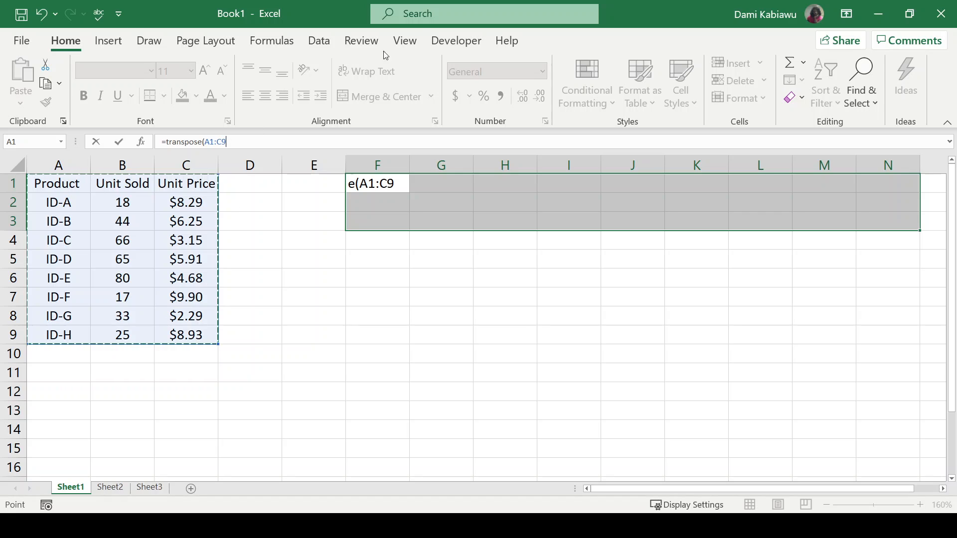
type(")")
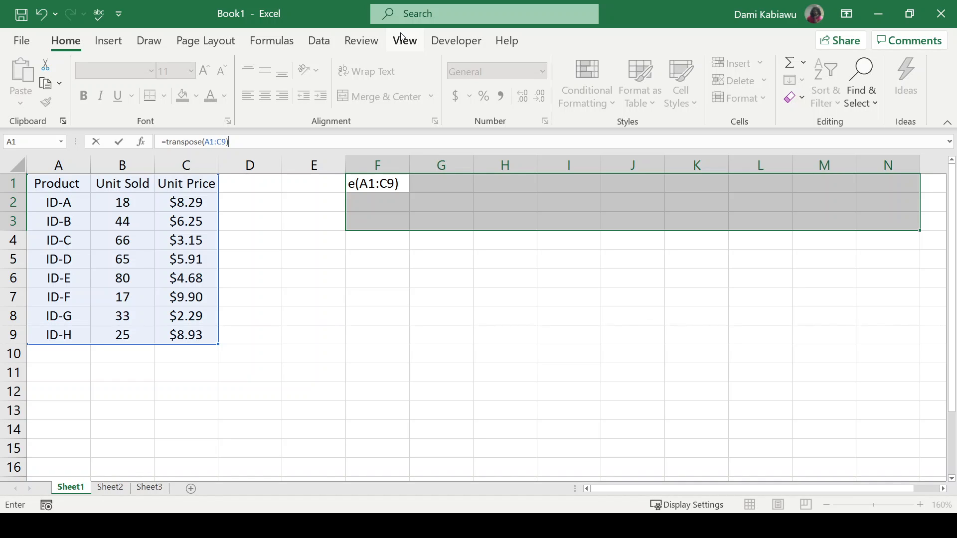
key("ctrl+shift+Return")
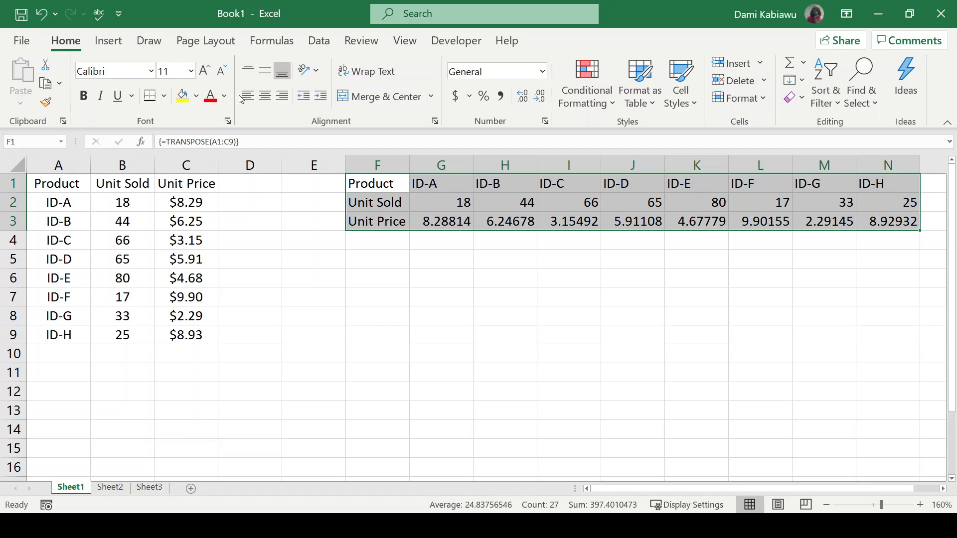
Center the transposed table in F1:N3 and apply the Accounting number format to its unit prices in G3:N3
left_click(262, 95)
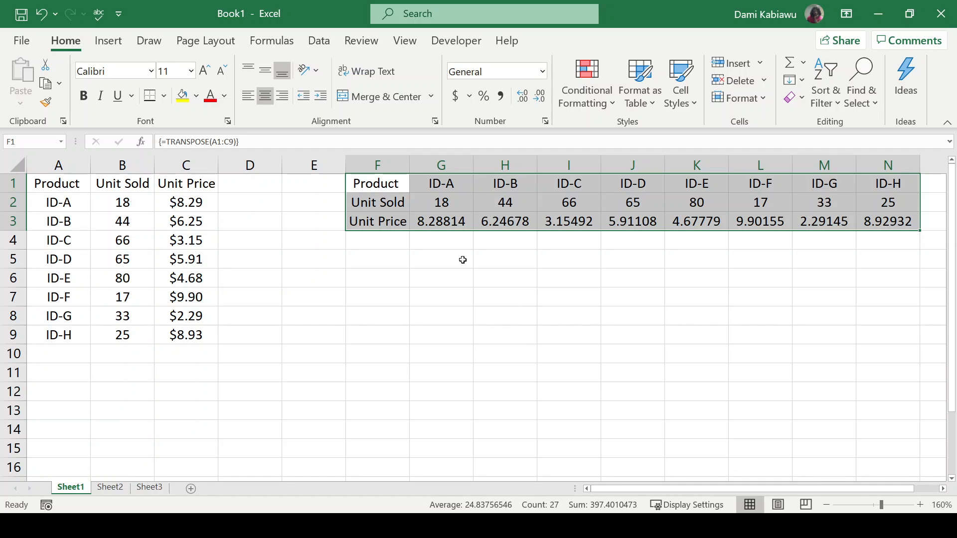
left_click_drag(421, 219, 888, 223)
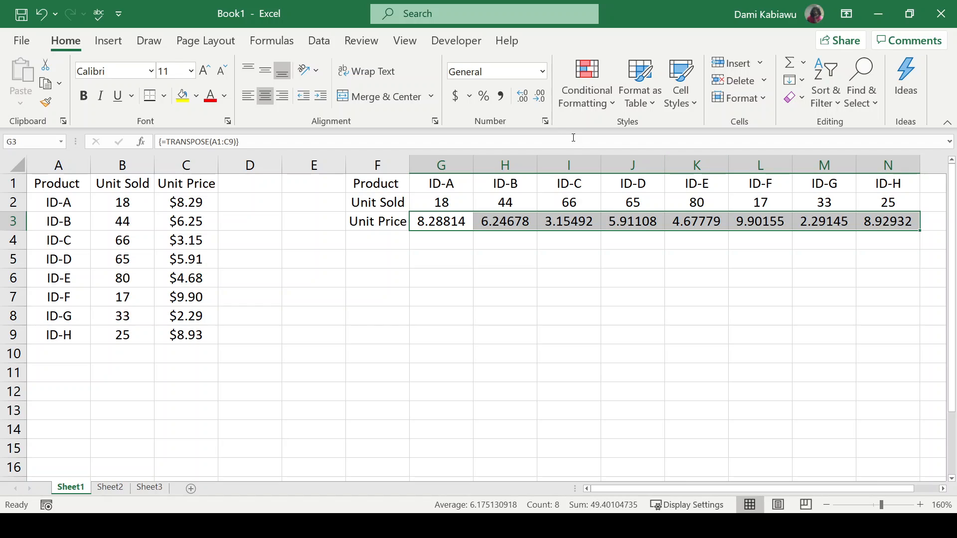
left_click(458, 95)
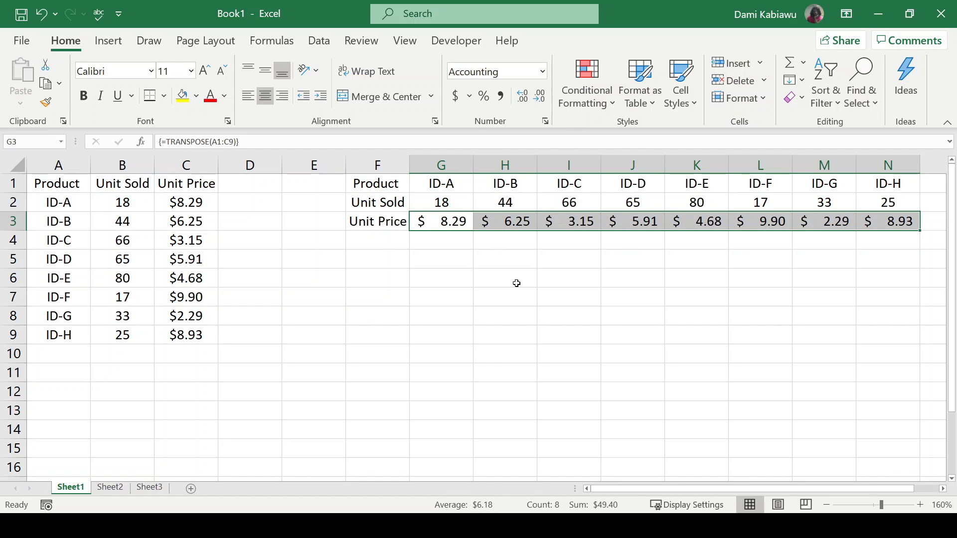
left_click(527, 312)
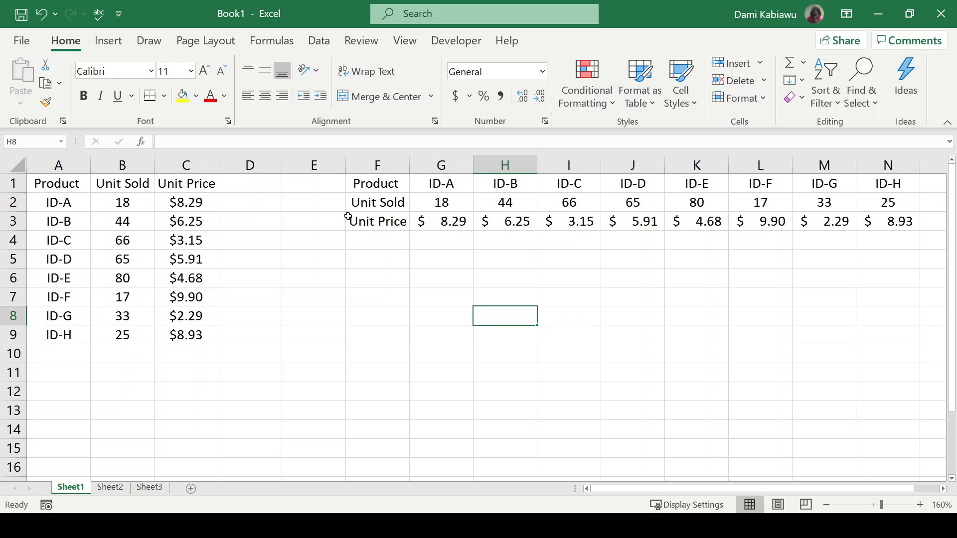
Clear the contents of columns E through N
mouse_move(326, 170)
left_mouse_down()
mouse_move(395, 164)
mouse_move(852, 196)
mouse_move(891, 190)
left_mouse_up()
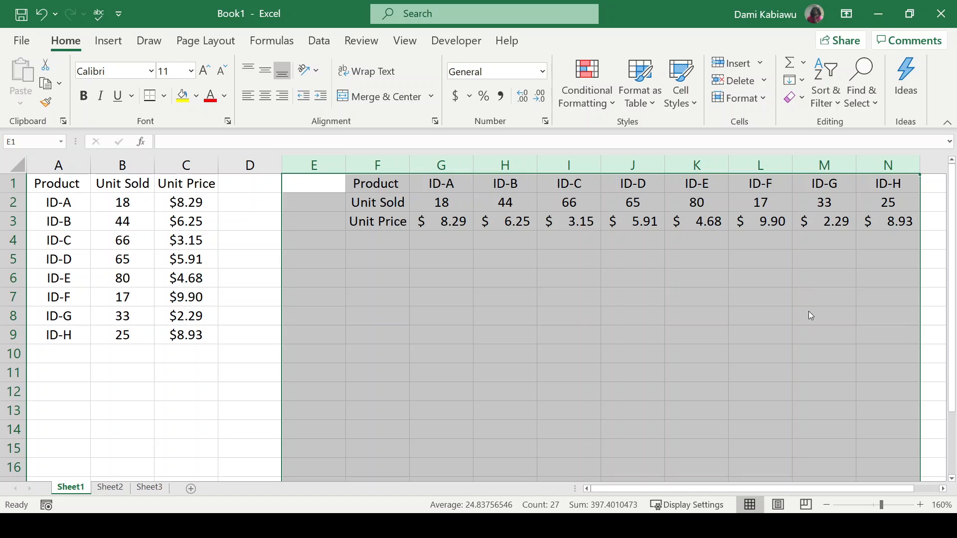
key("Delete")
Enter the column header Revenue in cell D1
left_click(268, 183)
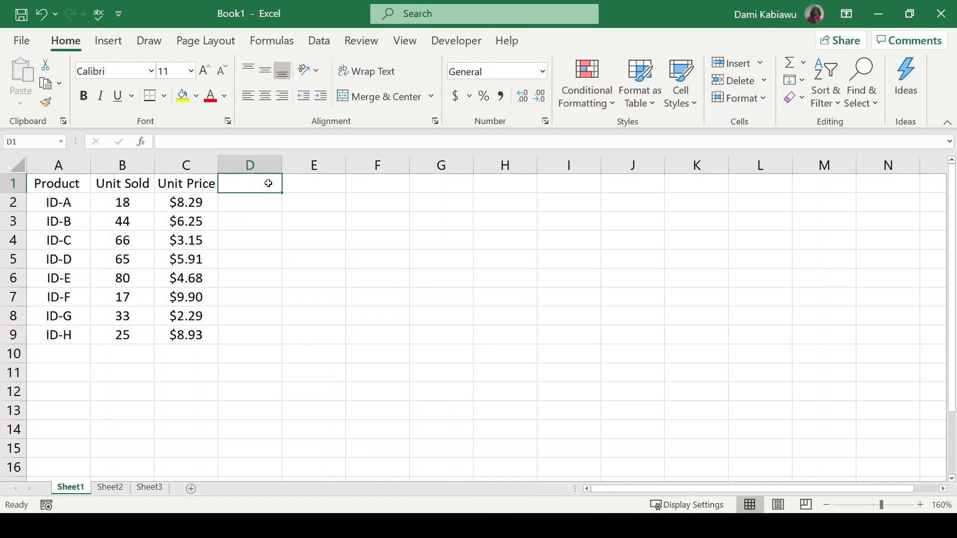
type("Rev")
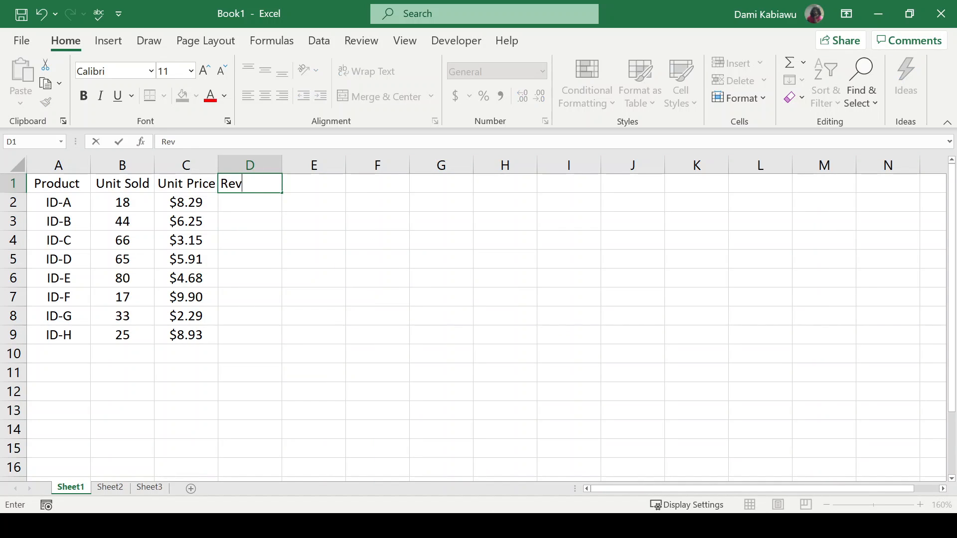
type("enue")
key("Return")
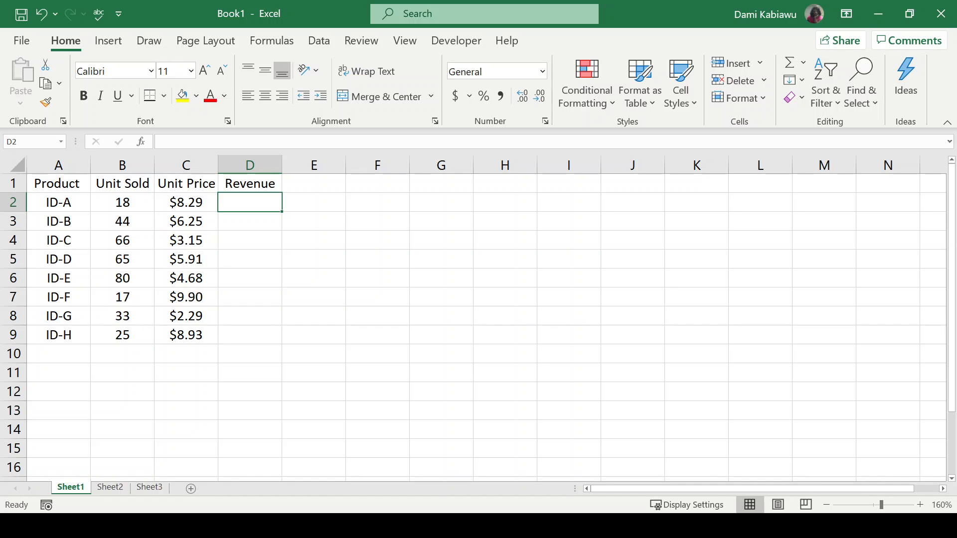
type("=")
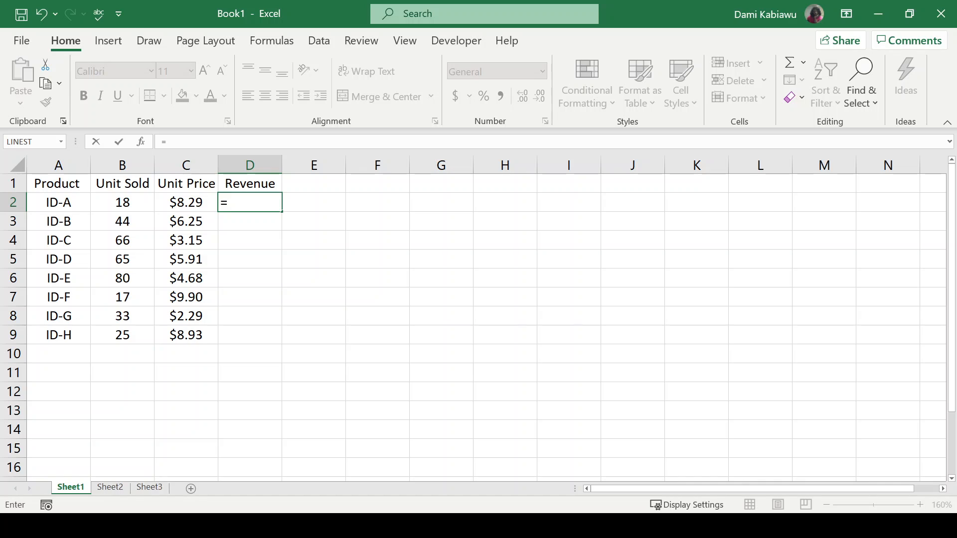
mouse_move(122, 202)
left_mouse_down()
mouse_move(109, 329)
mouse_move(114, 198)
left_mouse_up()
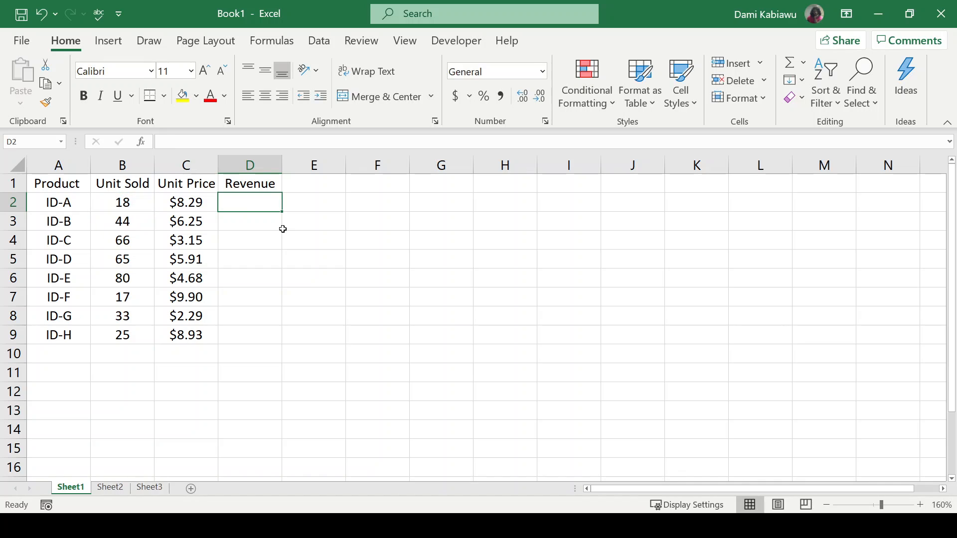
left_click(284, 227)
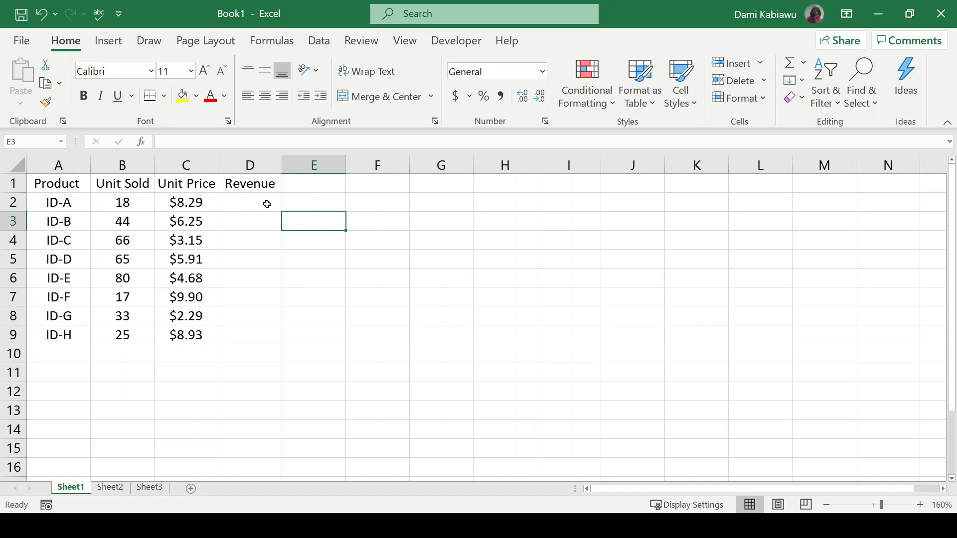
Calculate revenue in D2:D9 with the array formula =B2:B9*C2:C9 and format the range as Currency
left_click_drag(267, 202, 252, 331)
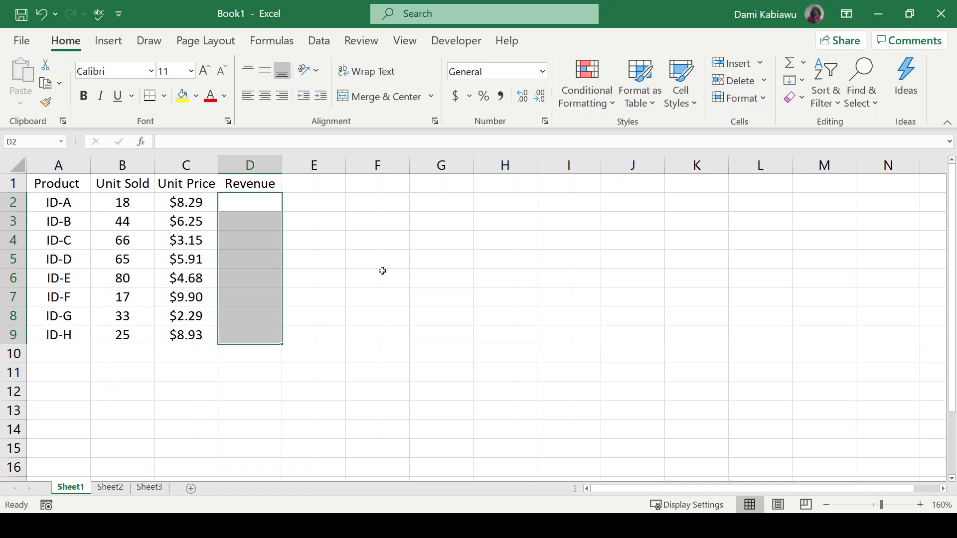
type("=")
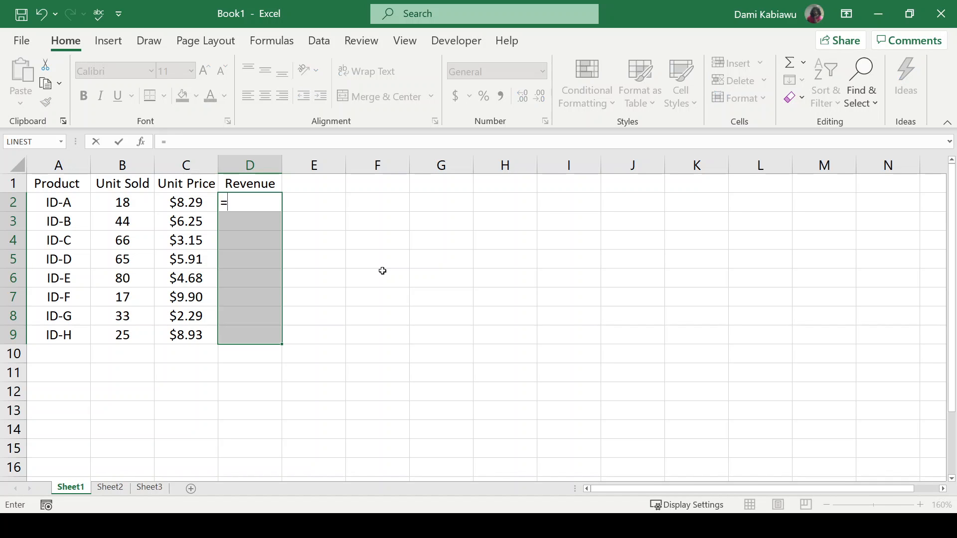
left_click(118, 207)
left_click_drag(119, 215, 103, 333)
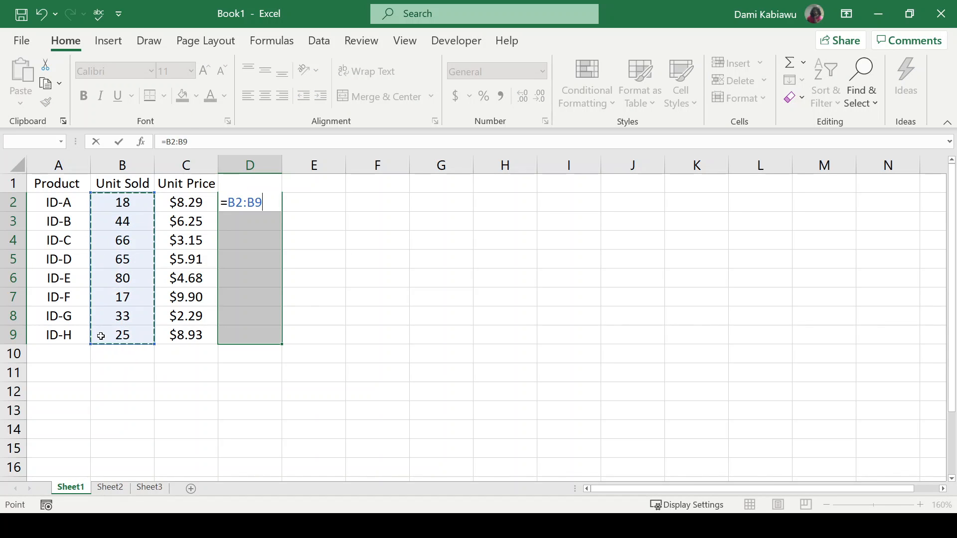
type(",")
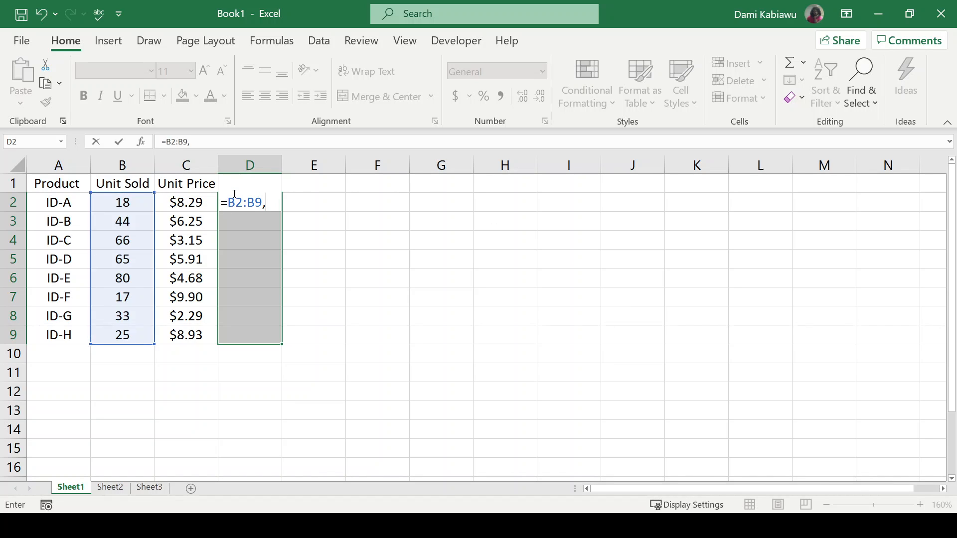
key("BackSpace")
type("*")
left_click_drag(186, 202, 189, 333)
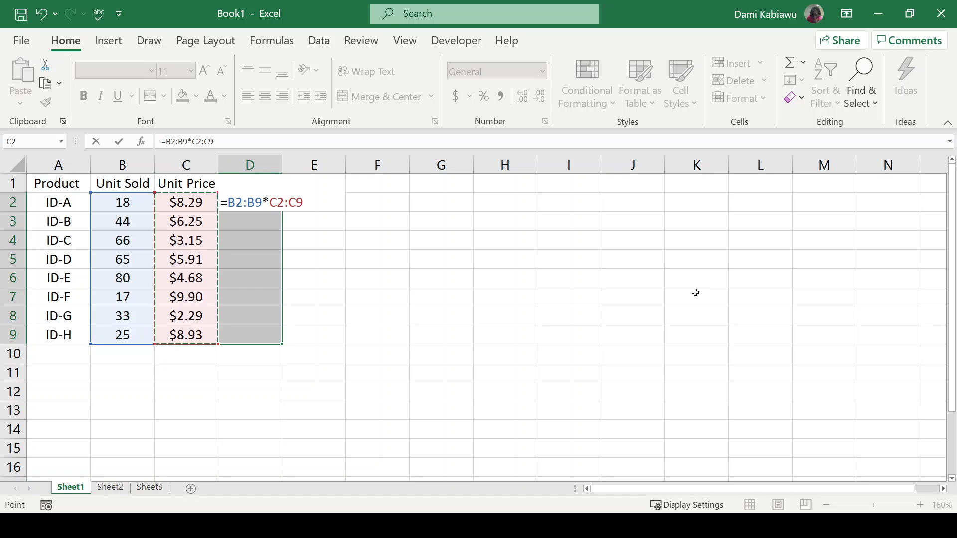
key("ctrl+shift+Return")
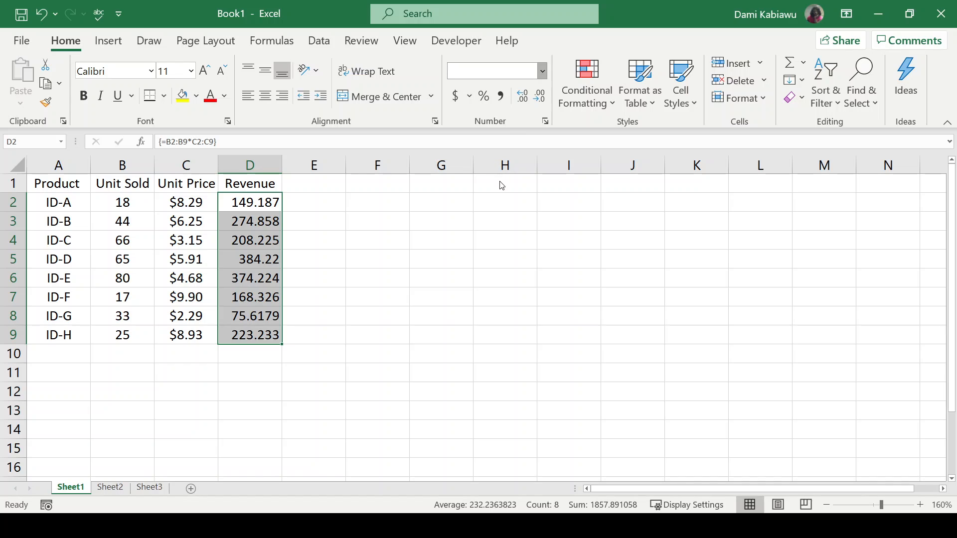
key("ctrl+shift+4")
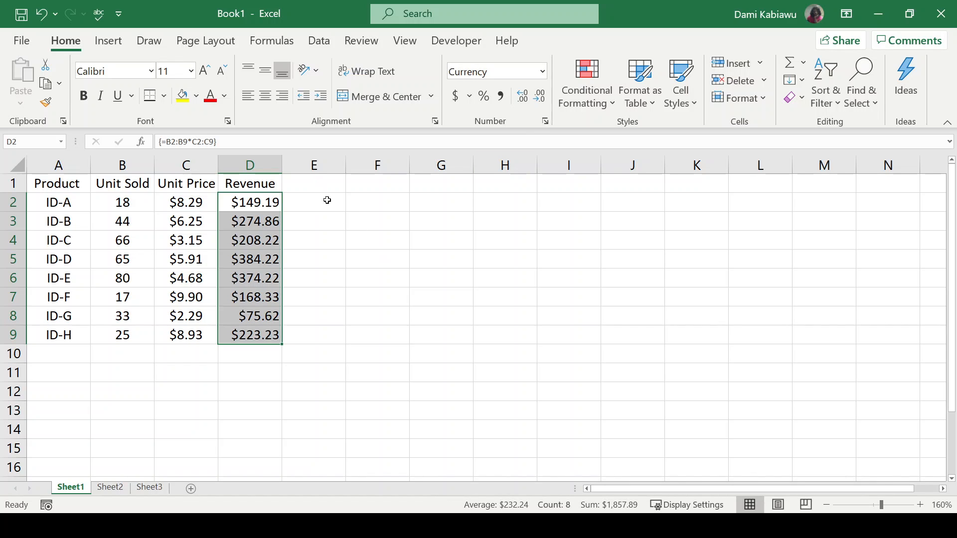
Enter the ordinary formula =B2*C2 in cell E2 and fill it down to E9
left_click(320, 200)
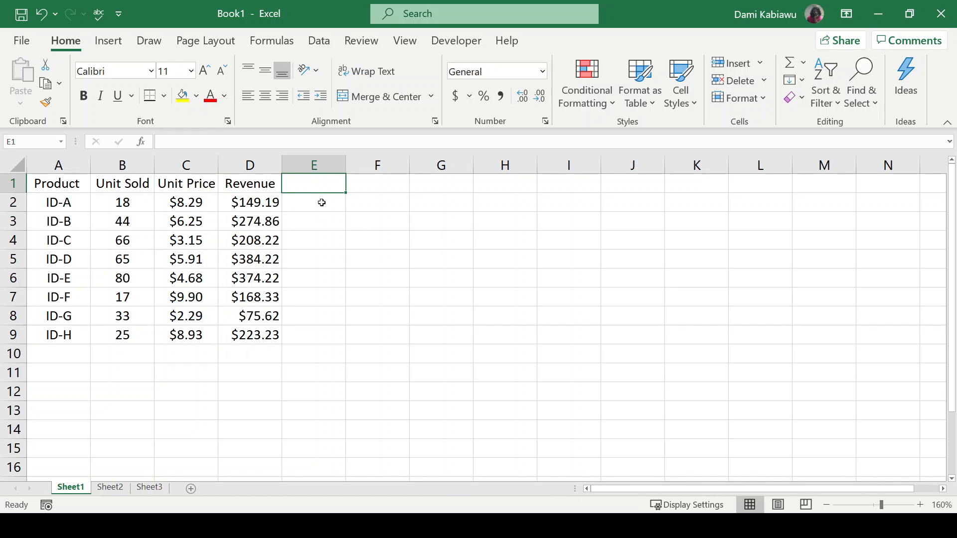
type("=")
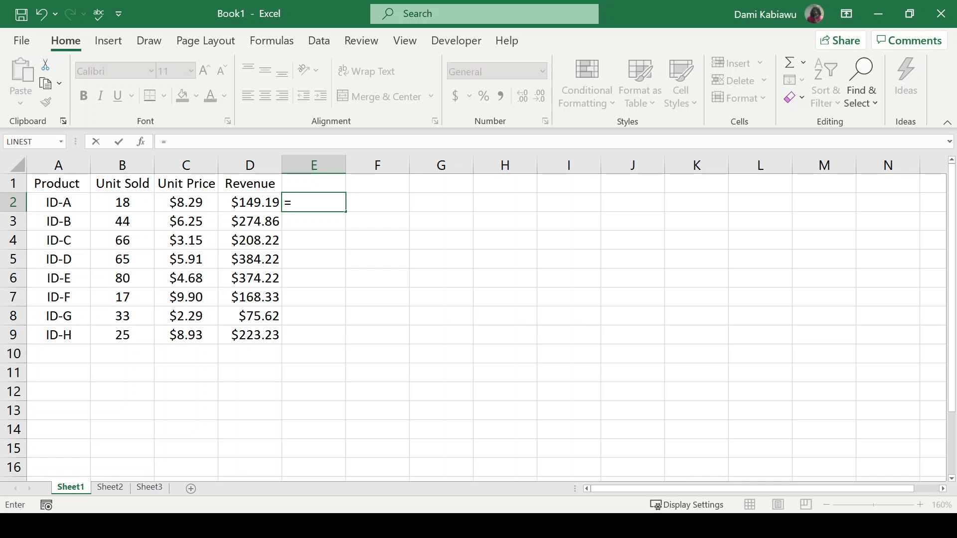
left_click(113, 205)
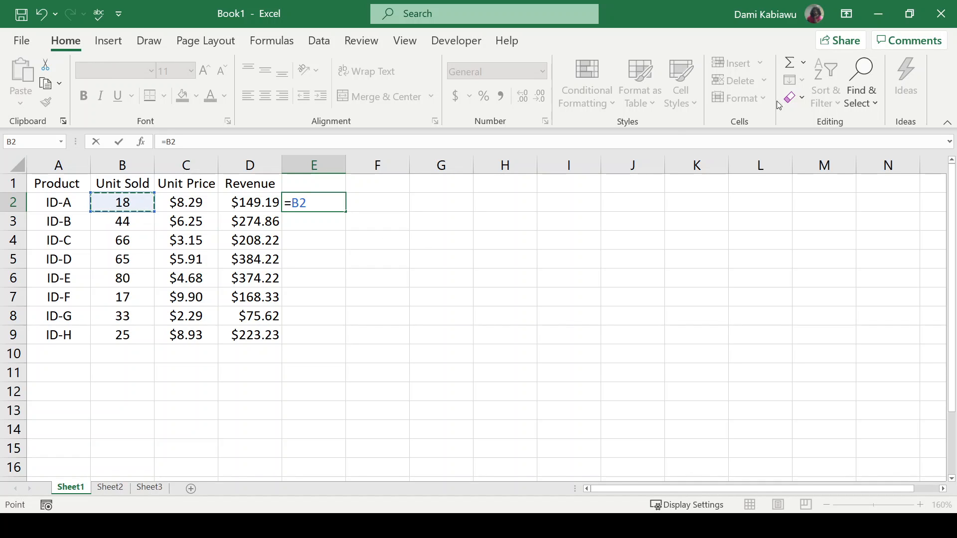
type("*")
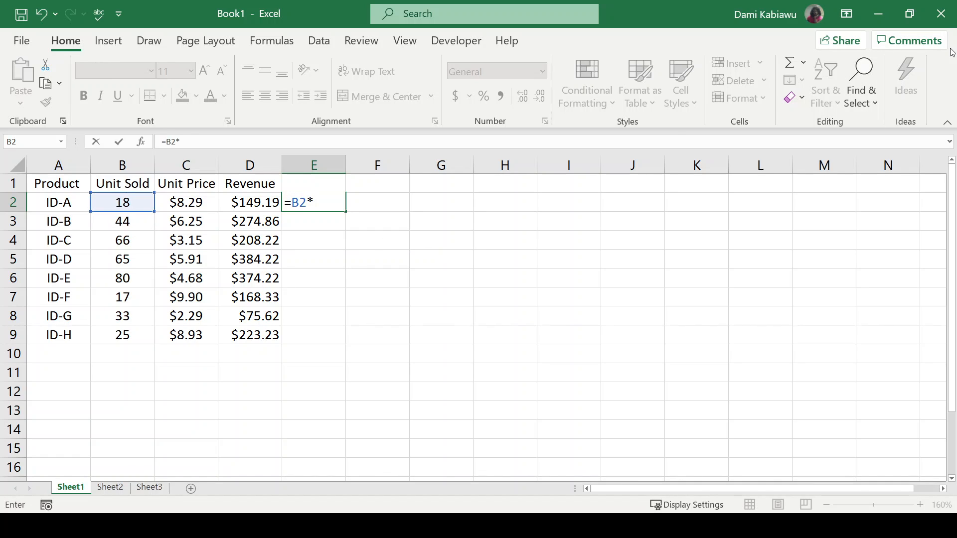
left_click(185, 204)
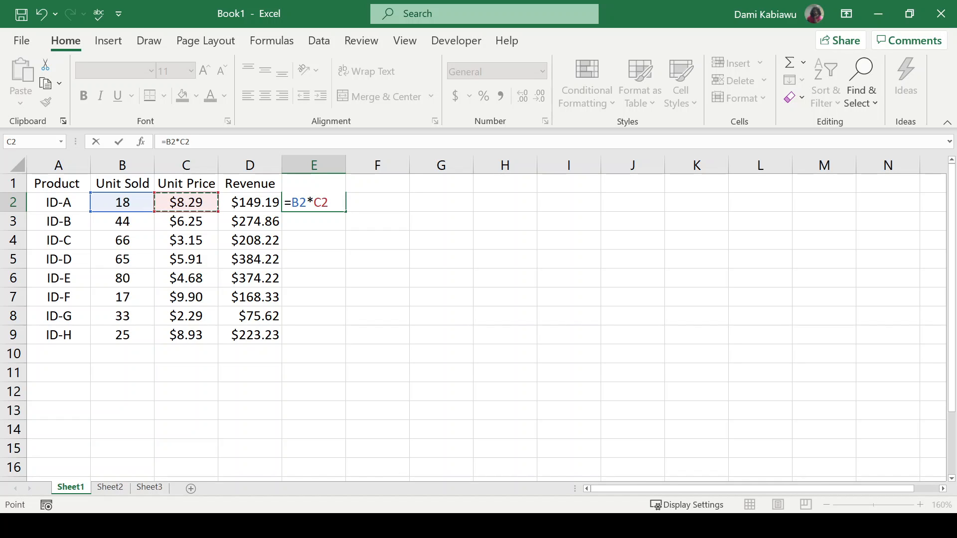
key("Return")
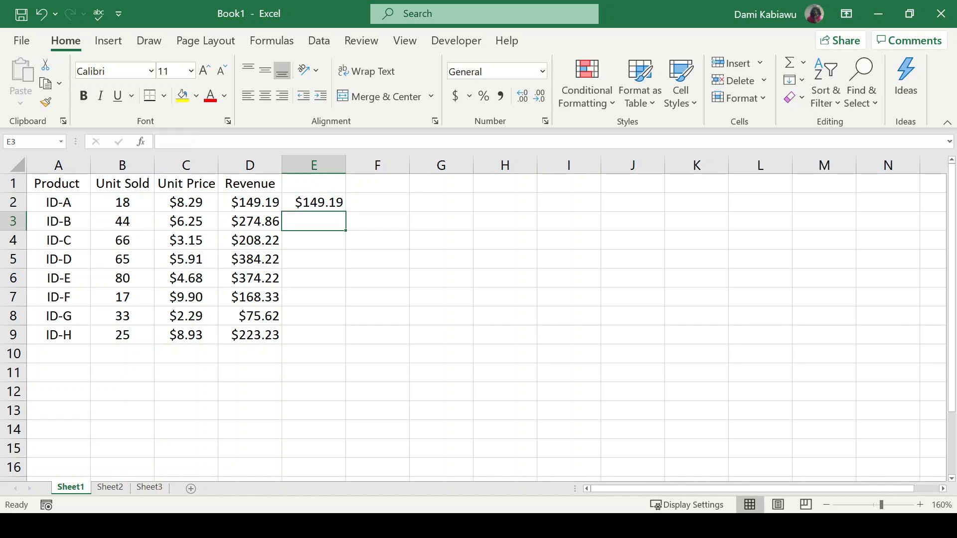
left_click(318, 202)
double_click(346, 211)
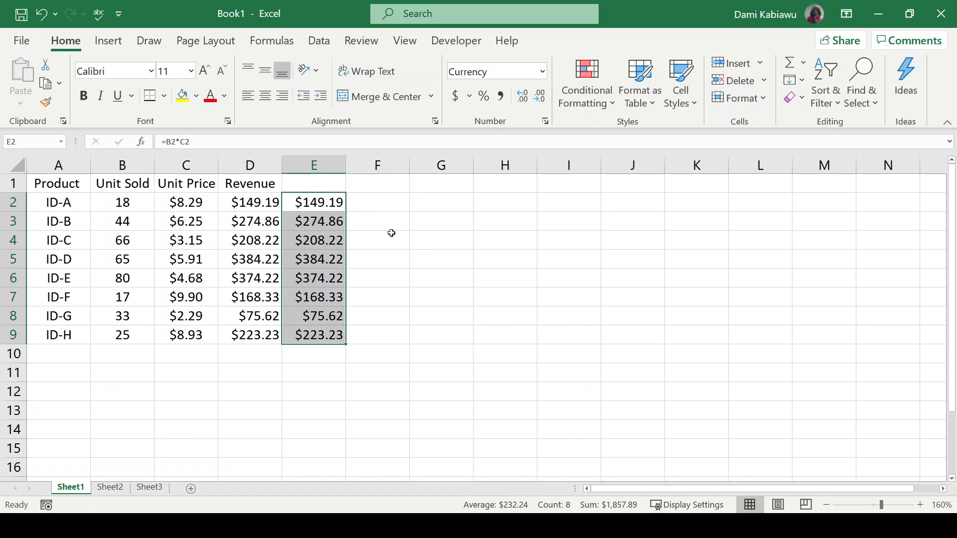
Clear the contents of column E and select cell D10 below the revenue values
left_click(314, 166)
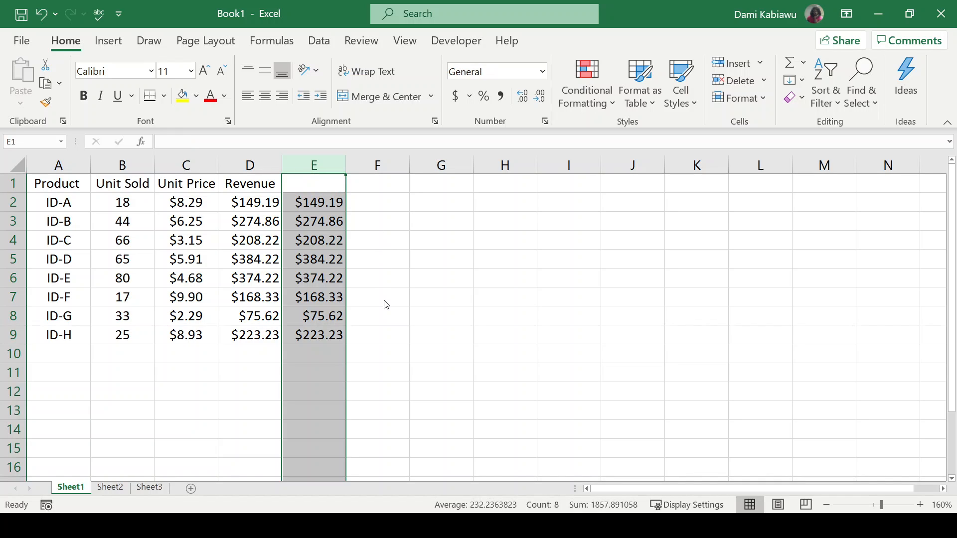
key("Delete")
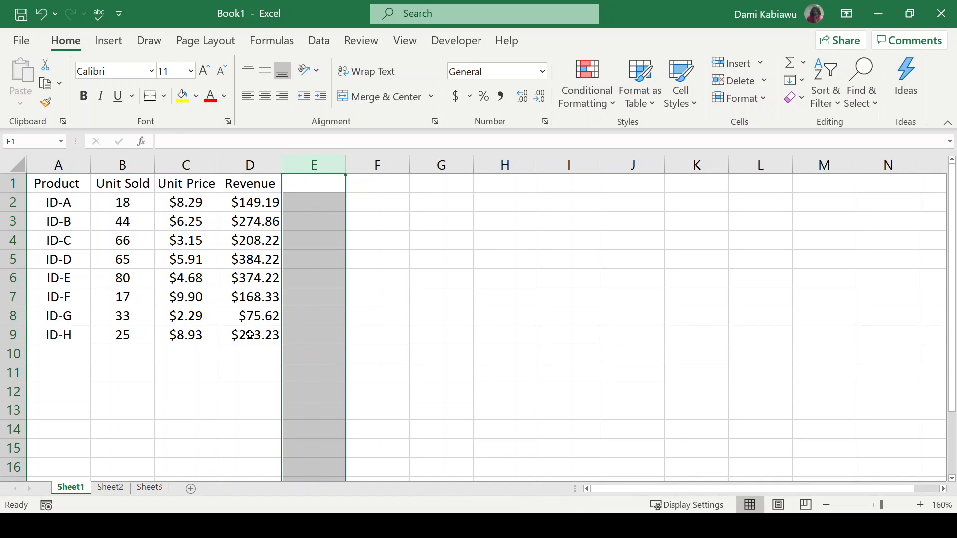
left_click(247, 360)
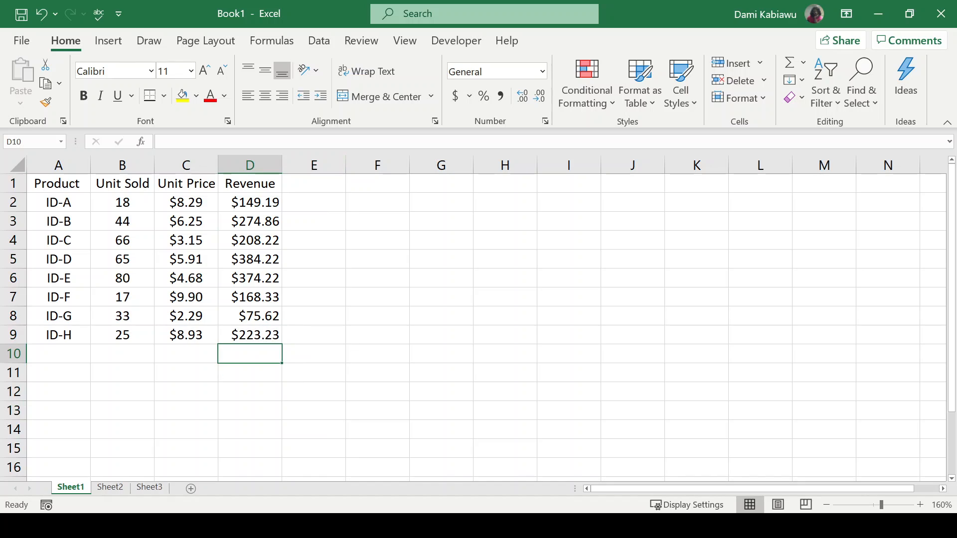
Total the Revenue column in cell D10 with the formula =SUM(D2:D9)
type("=sum(")
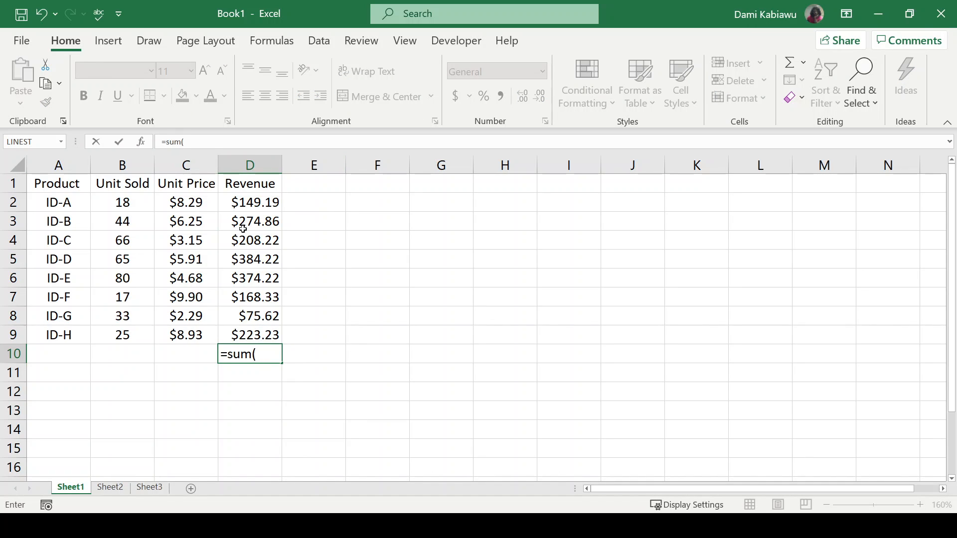
left_click_drag(258, 202, 252, 333)
type(")")
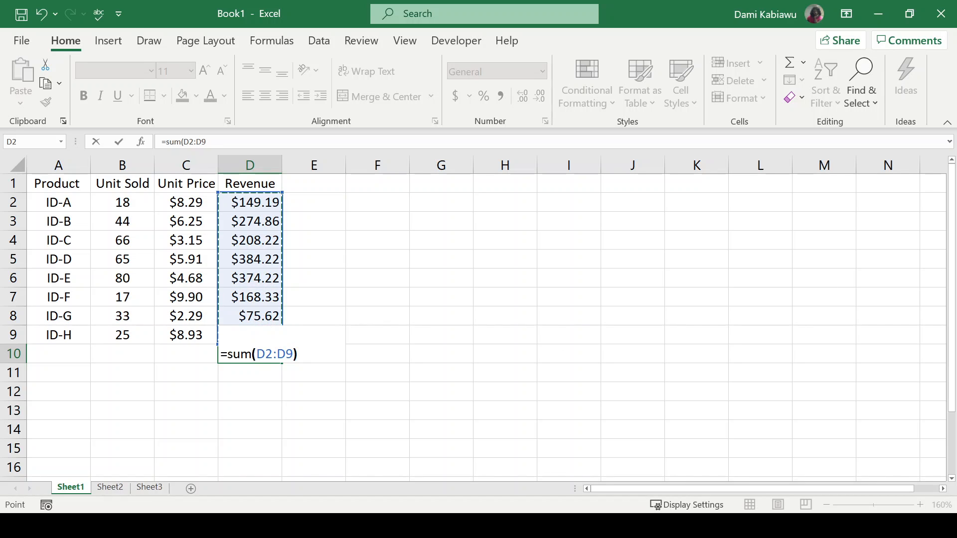
key("Return")
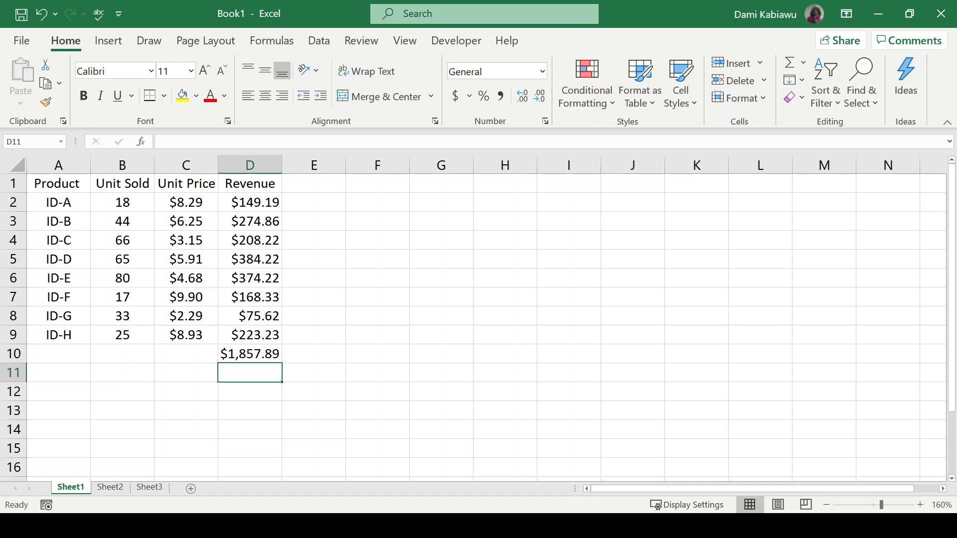
Calculate total revenue in cell E10 directly from units sold and unit prices with the array formula =SUM(B2:B9*C2:C9)
key("Right")
key("Up")
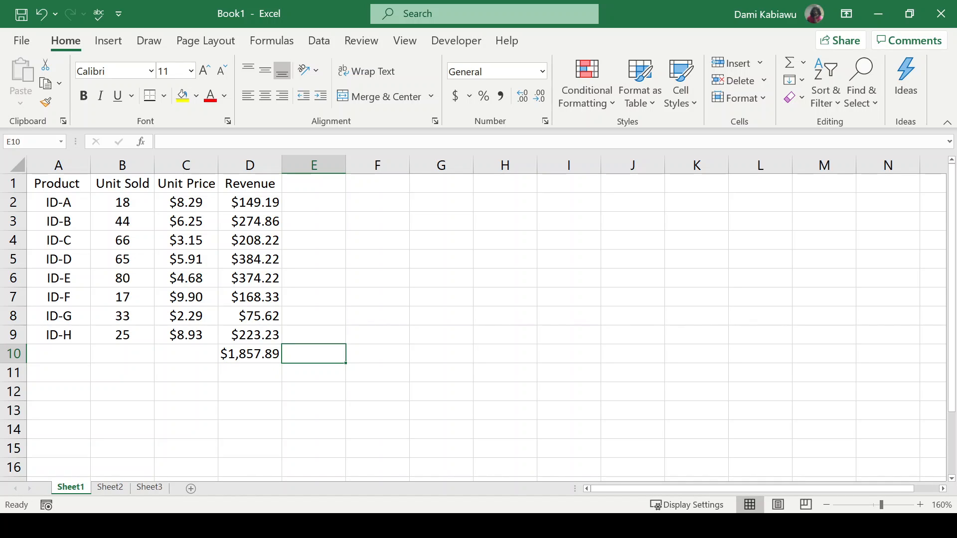
type("=s")
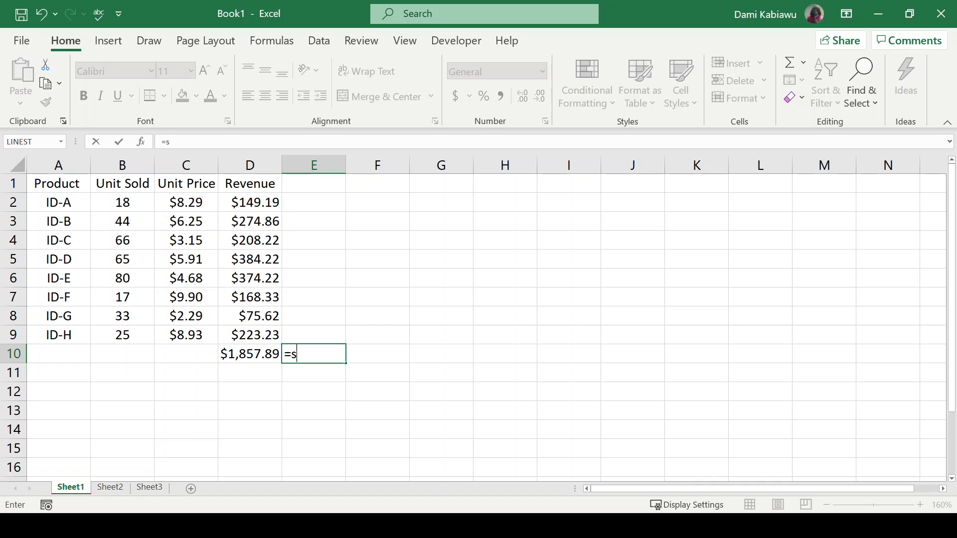
type("um(")
left_click_drag(133, 203, 145, 338)
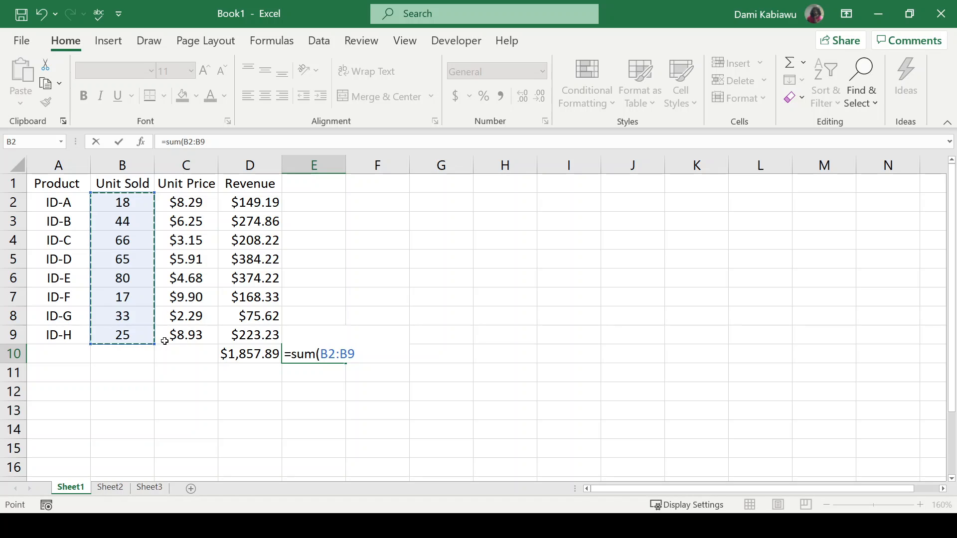
type("*")
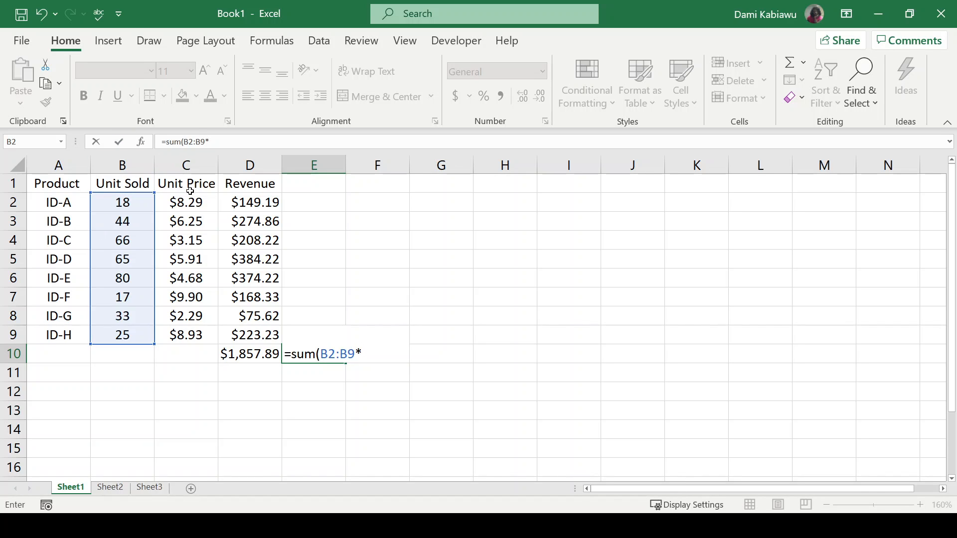
left_click_drag(189, 204, 200, 334)
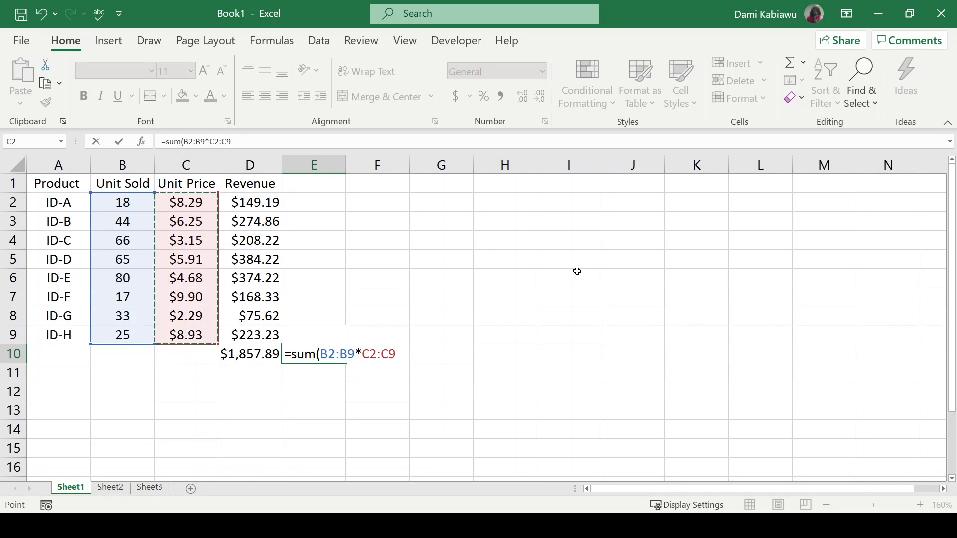
type(")")
key("ctrl+shift+Return")
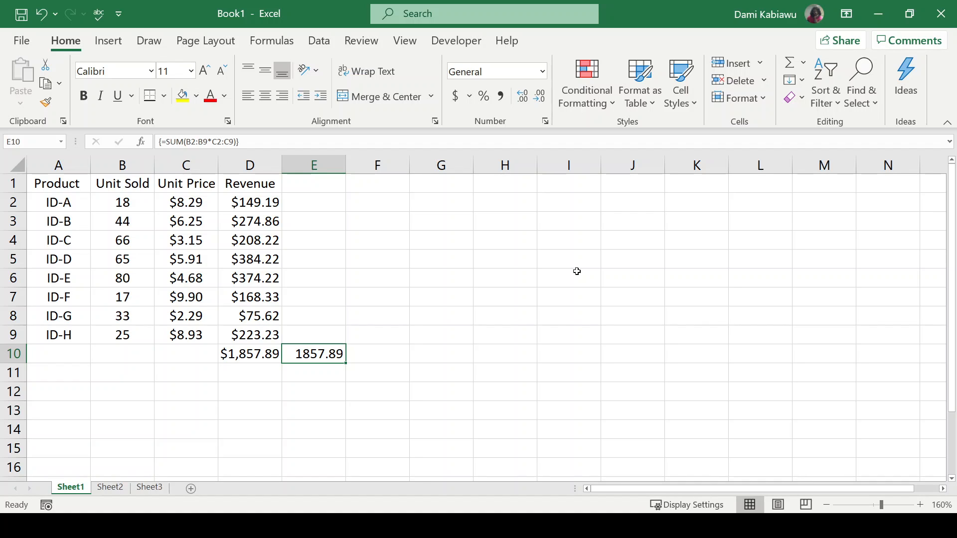
Calculate total revenue in cell F10 with the ordinary formula =SUMPRODUCT(B2:B9,C2:C9)
key("Right")
type("=s")
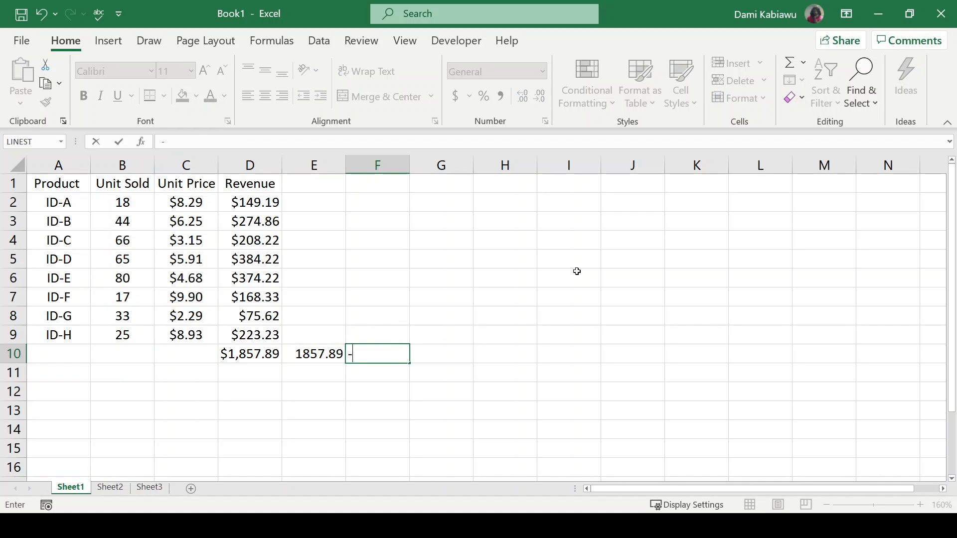
type("um")
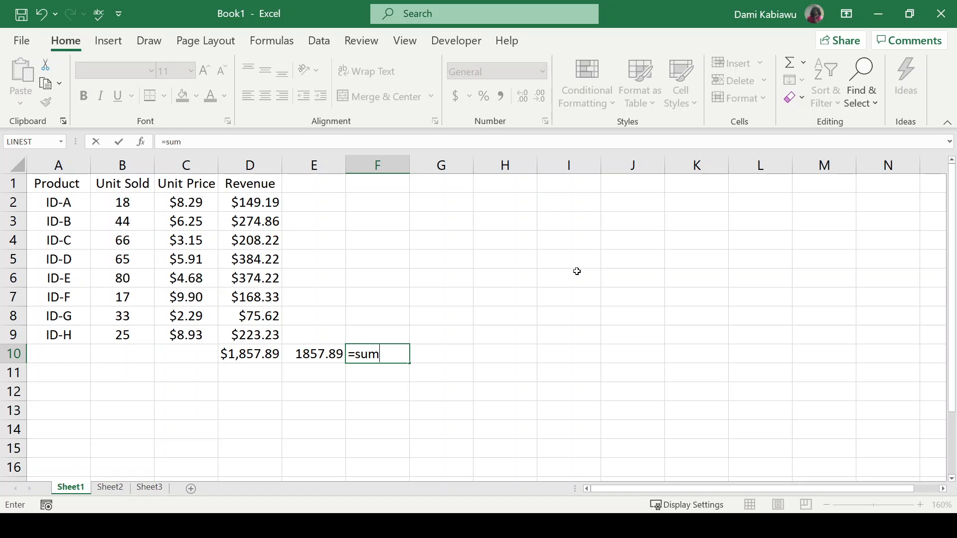
type("product(")
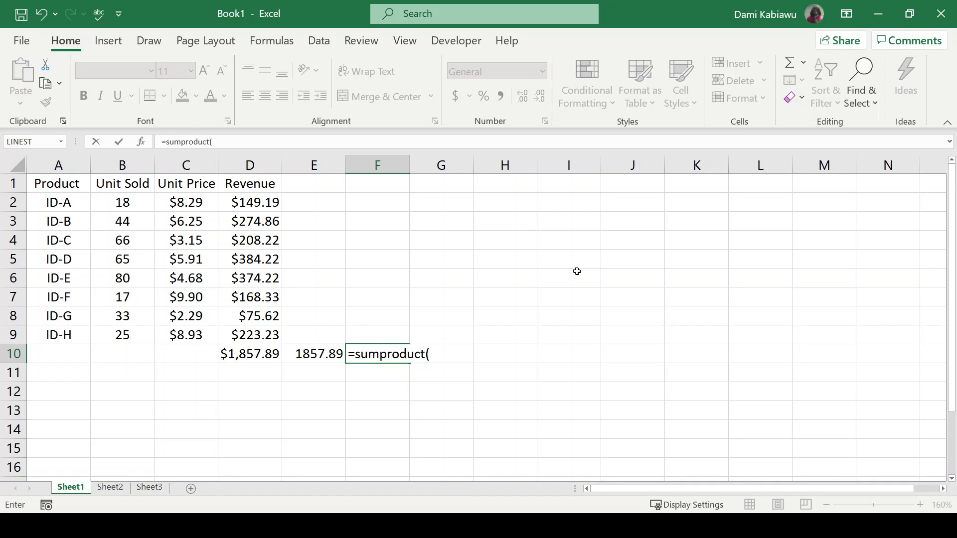
left_click_drag(131, 197, 149, 331)
type(",")
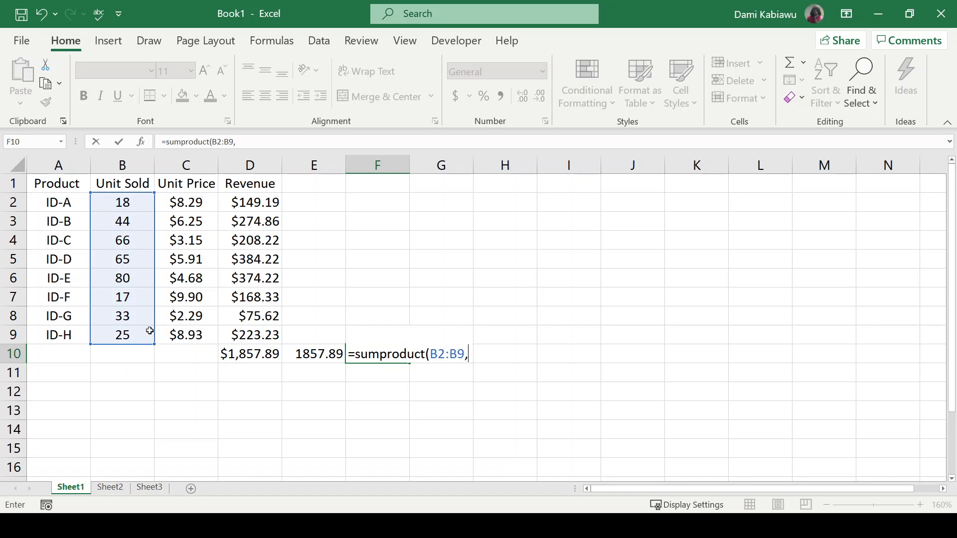
left_click(196, 208)
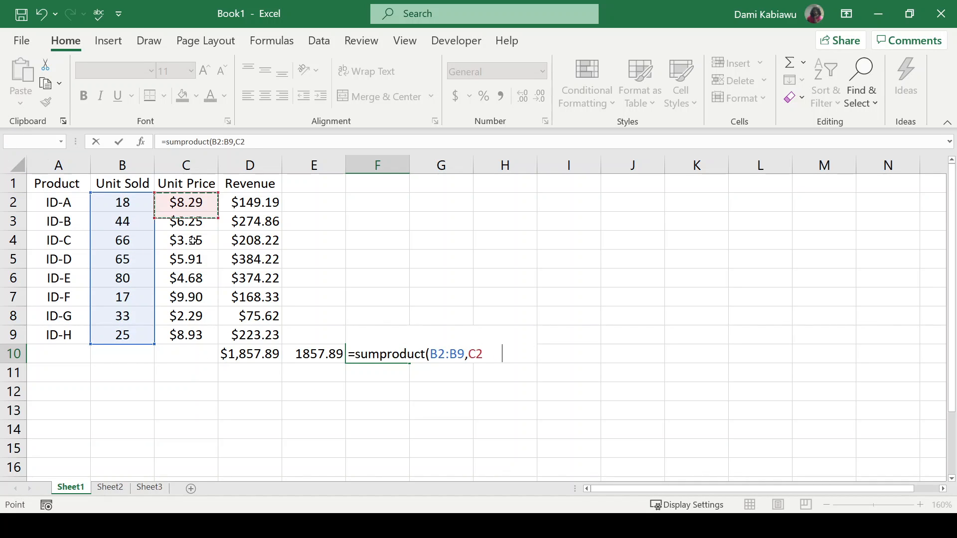
left_click_drag(193, 240, 202, 336)
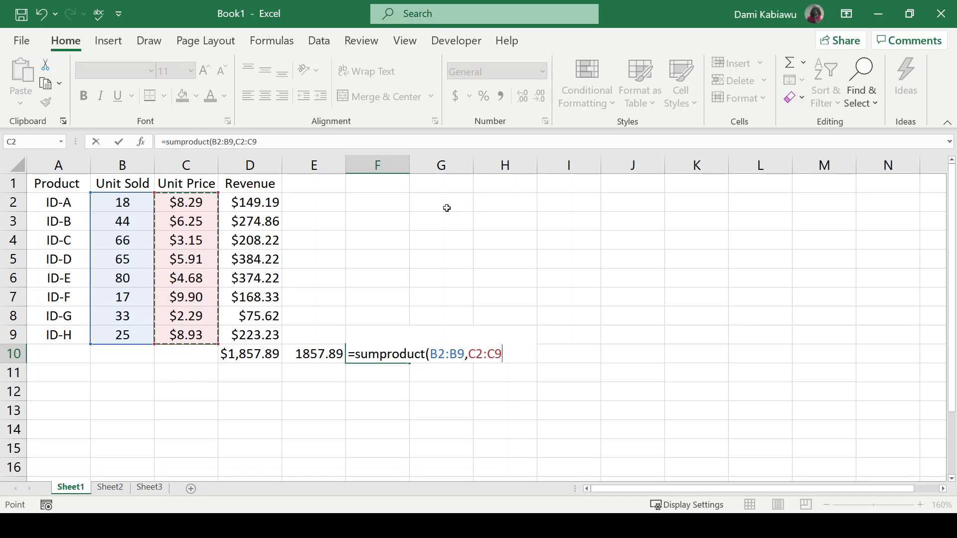
type(")")
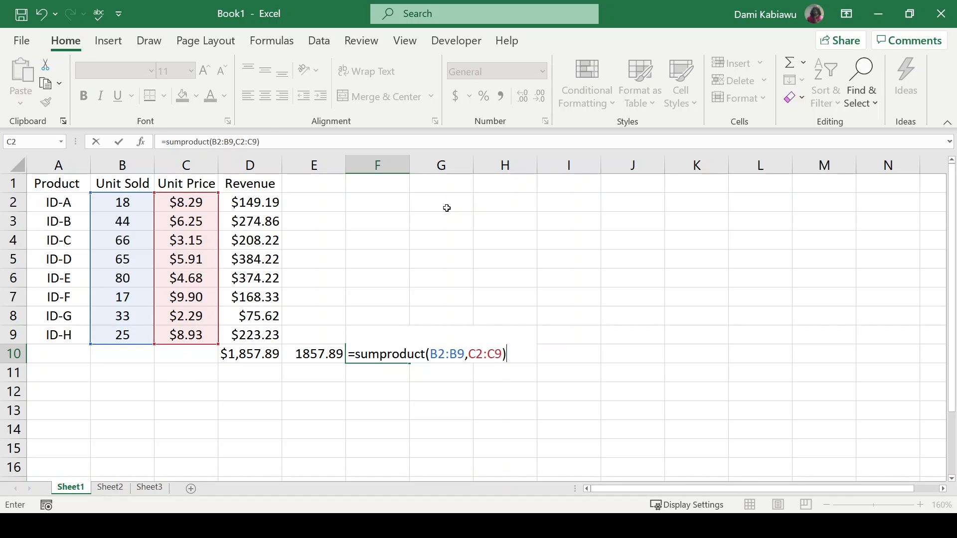
key("Return")
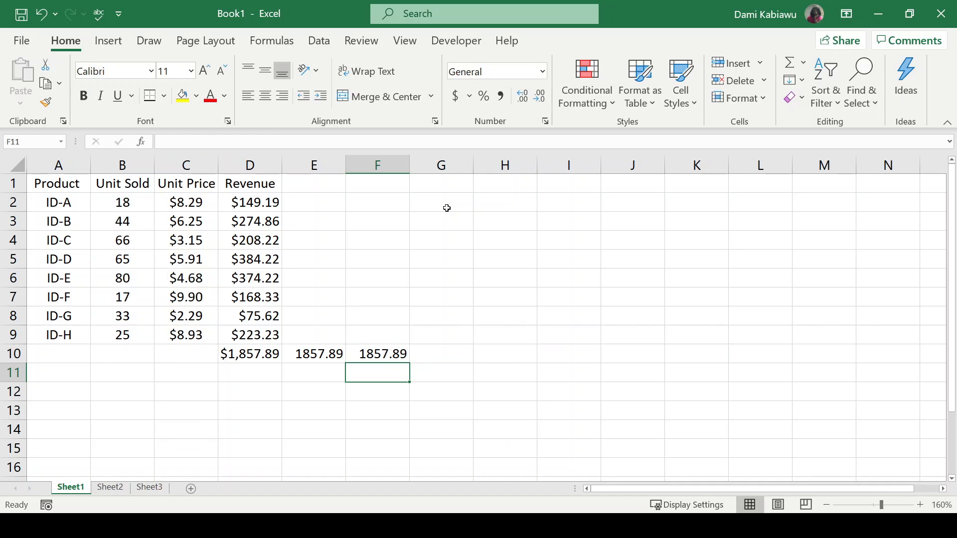